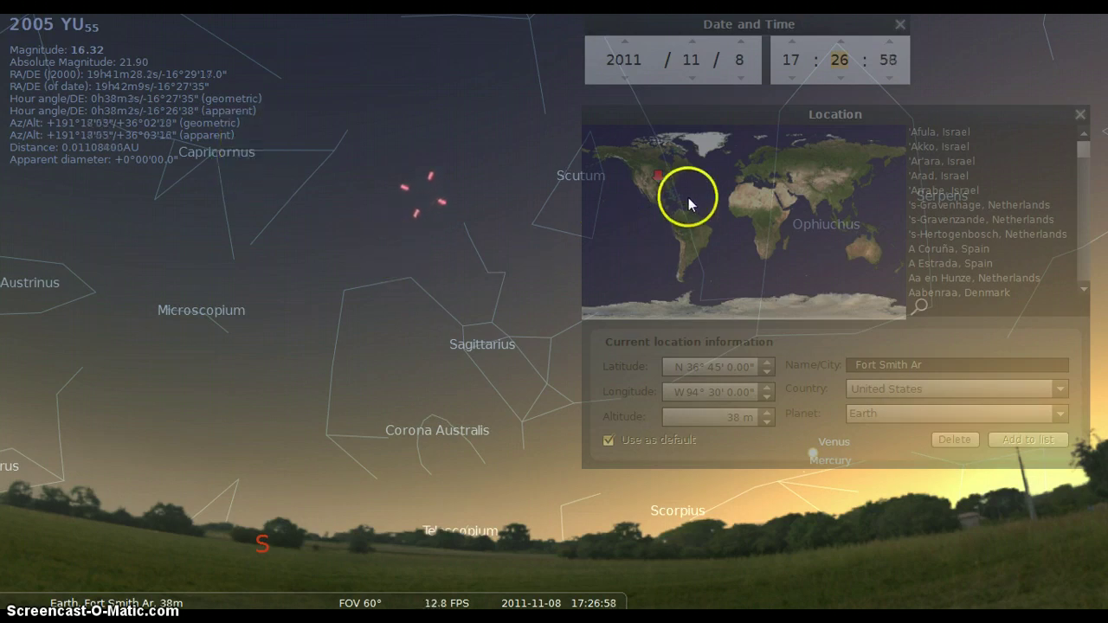
With 2005 YU55 shown from Fort Smith, bring the Location window forward, enter 217, and pan the sky westward
click(708, 112)
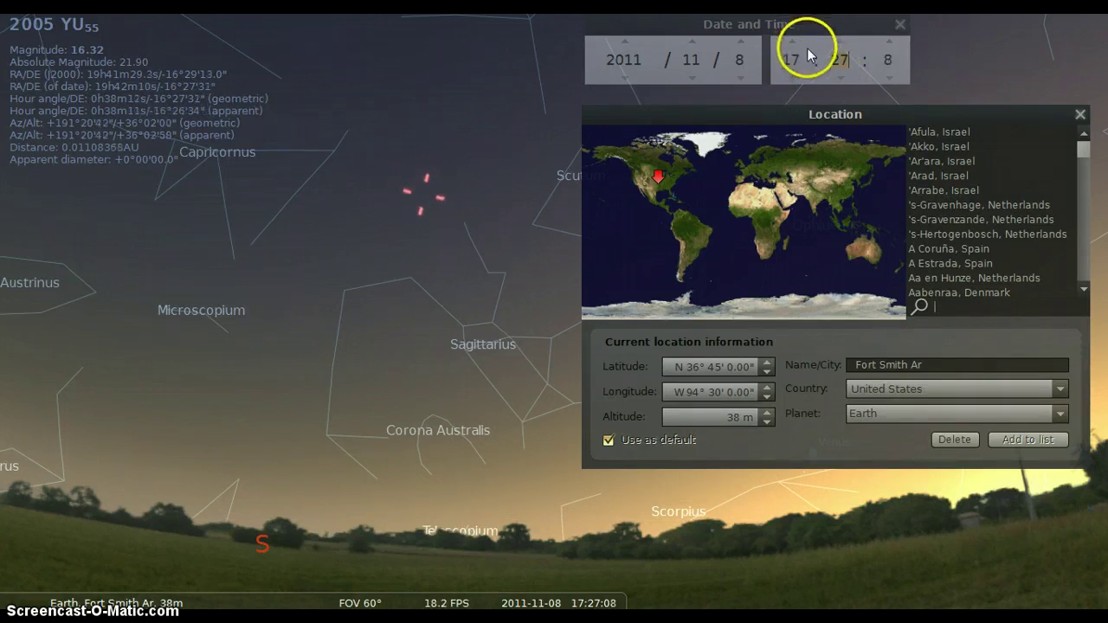
text(21)
text(7)
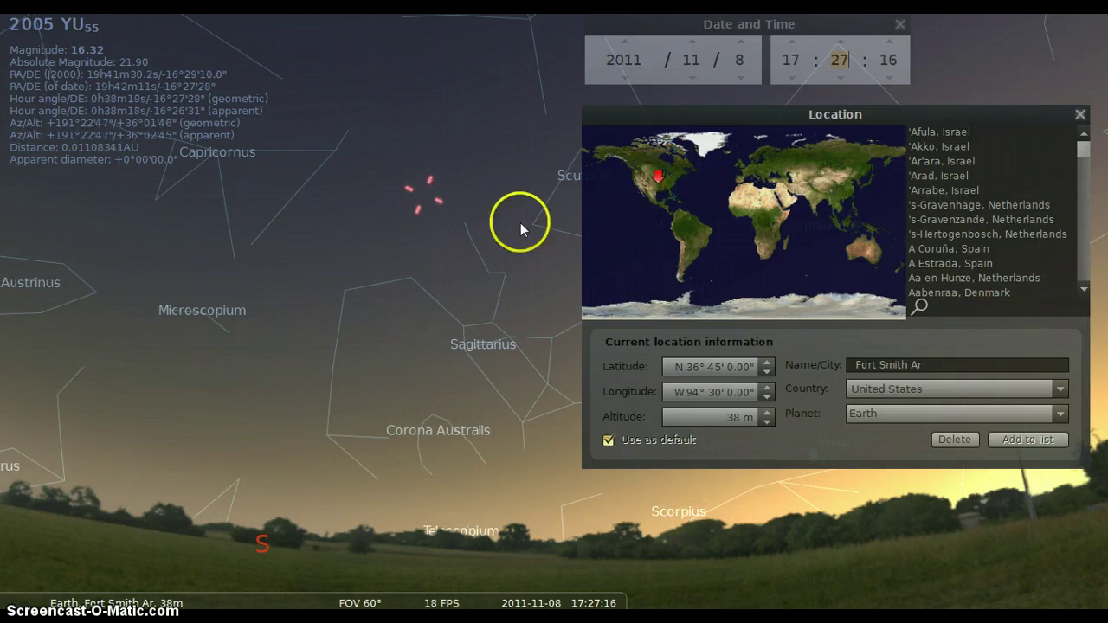
key(Right)
key(Down)
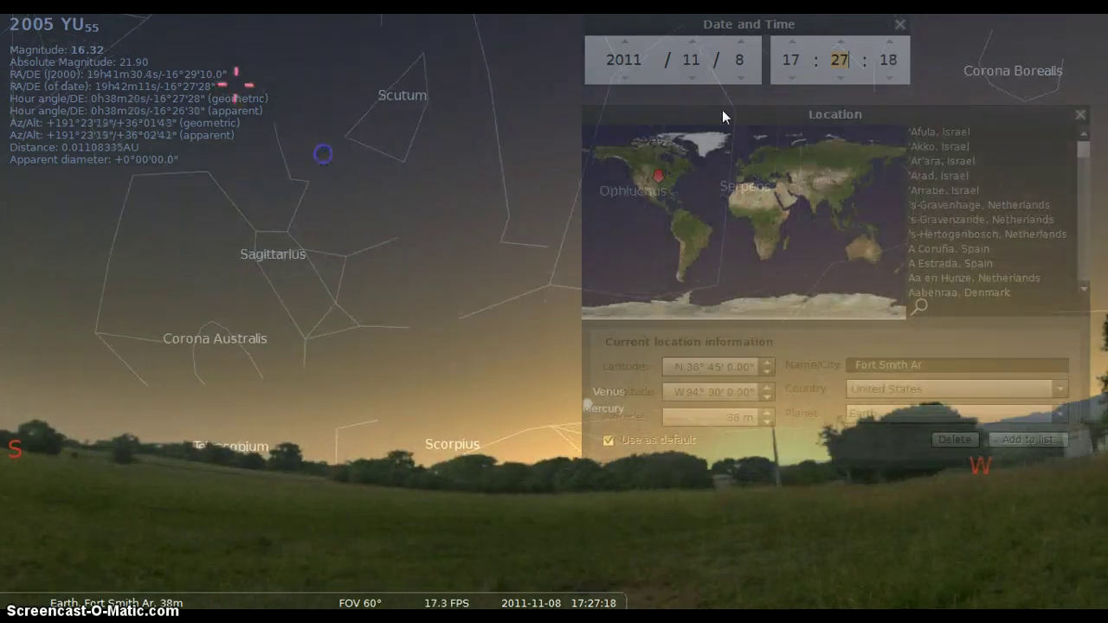
drag(792, 111, 70, 249)
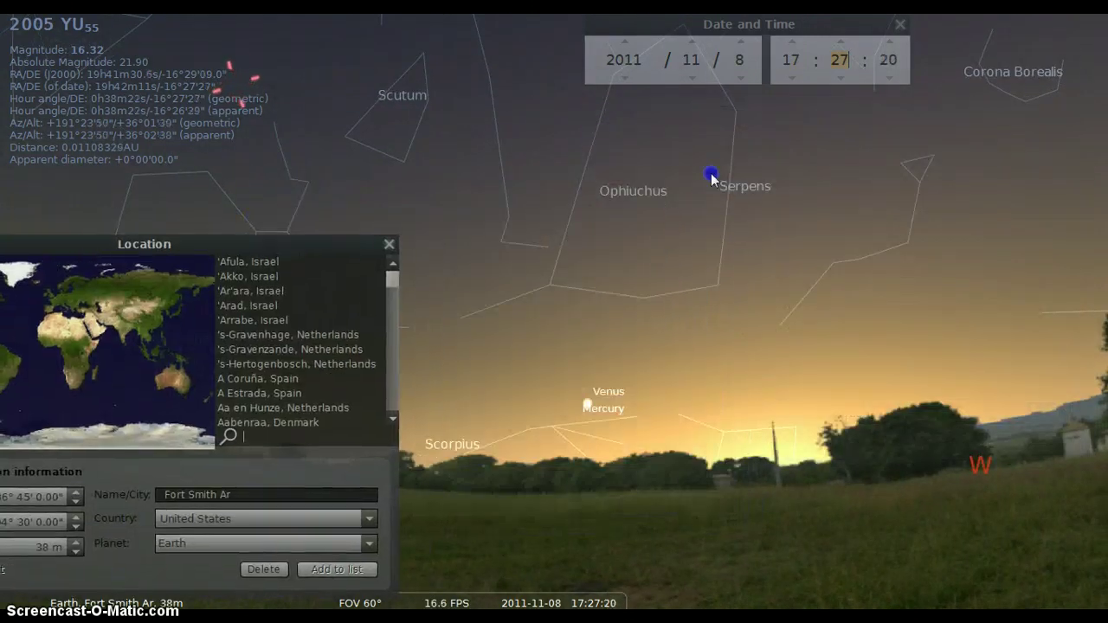
drag(699, 154, 910, 216)
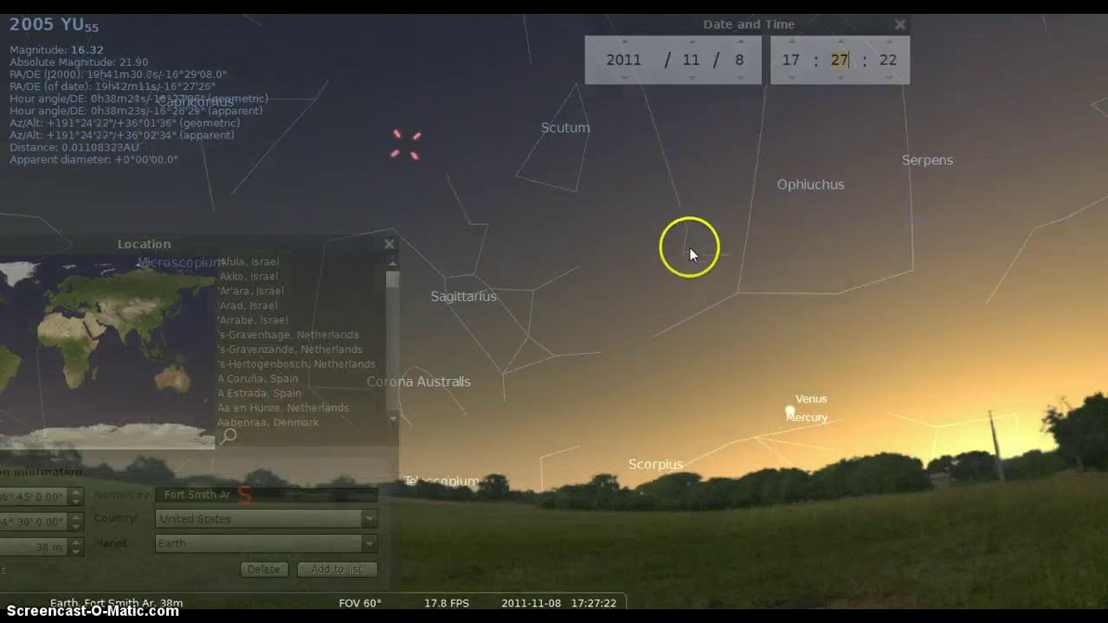
drag(688, 249, 791, 181)
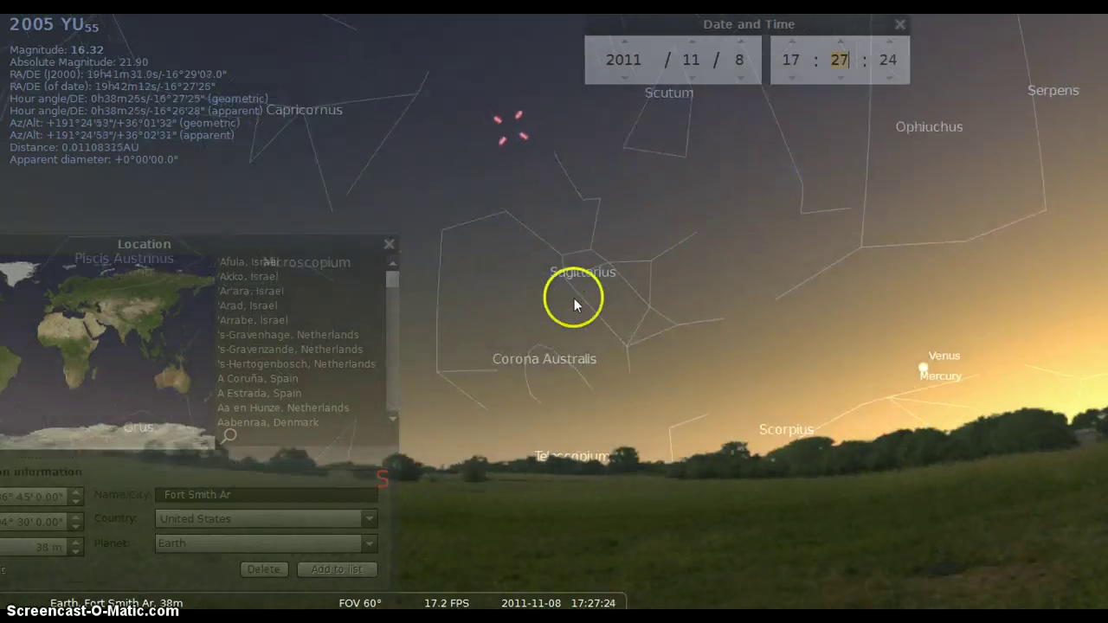
drag(981, 377, 843, 262)
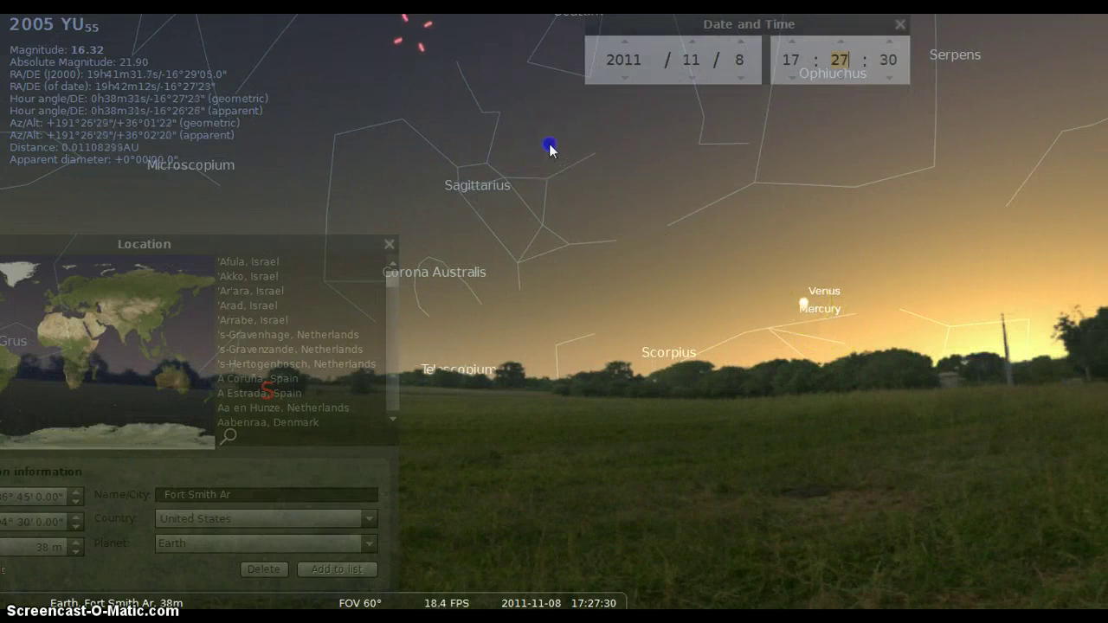
drag(603, 173, 652, 208)
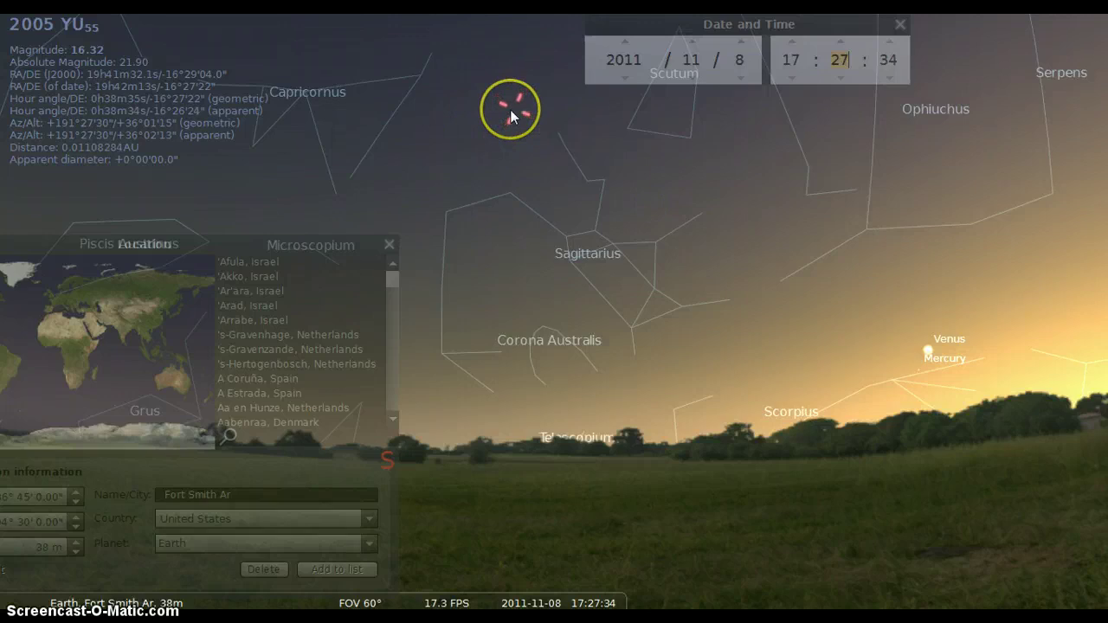
drag(232, 250, 448, 198)
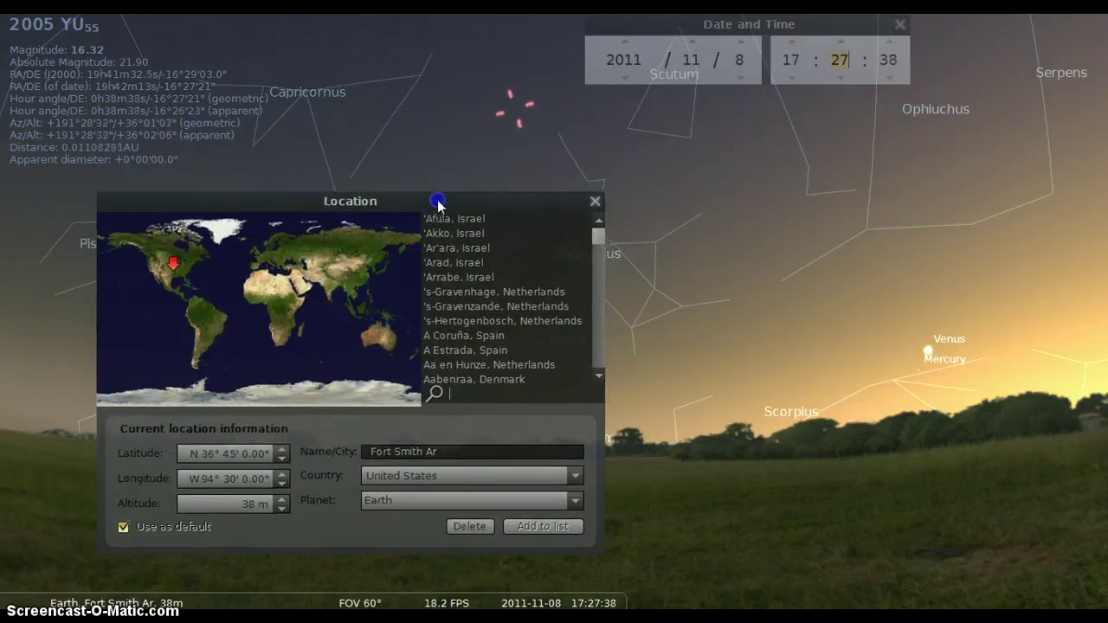
drag(438, 201, 333, 202)
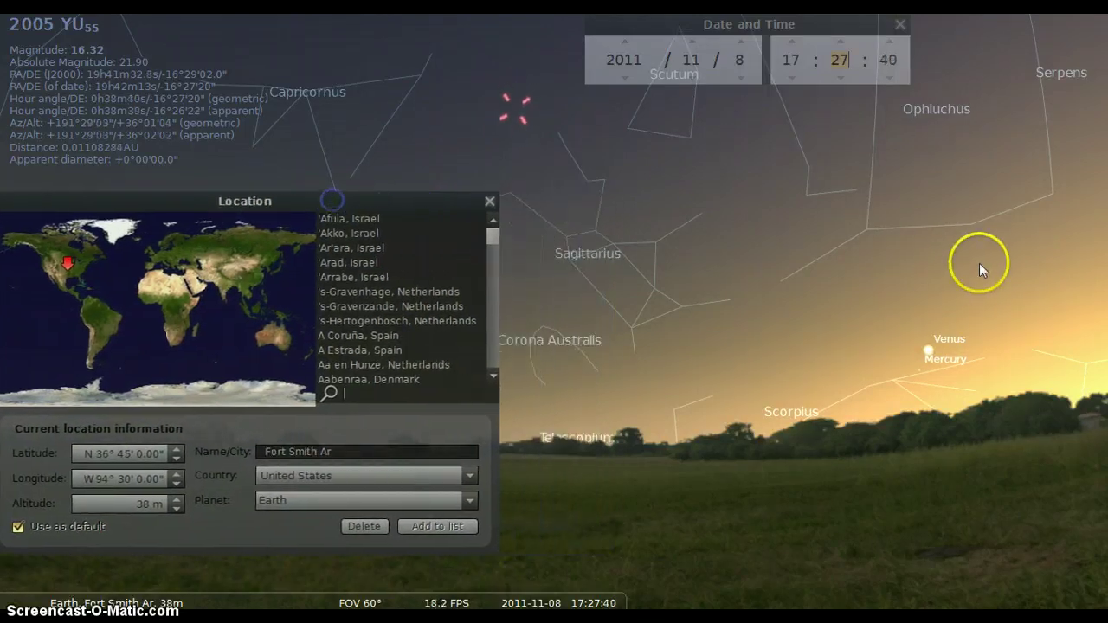
drag(977, 268, 708, 251)
drag(665, 221, 749, 253)
drag(360, 204, 561, 209)
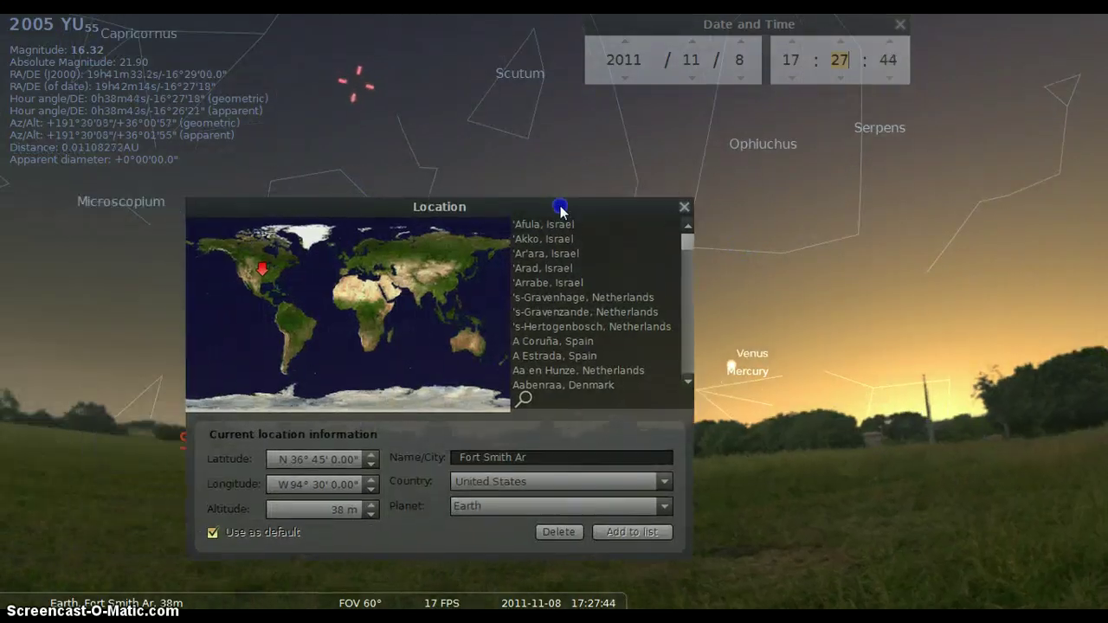
Pick a new observer location in the western US on the world map and reposition the Location window
click(257, 273)
drag(387, 209, 202, 274)
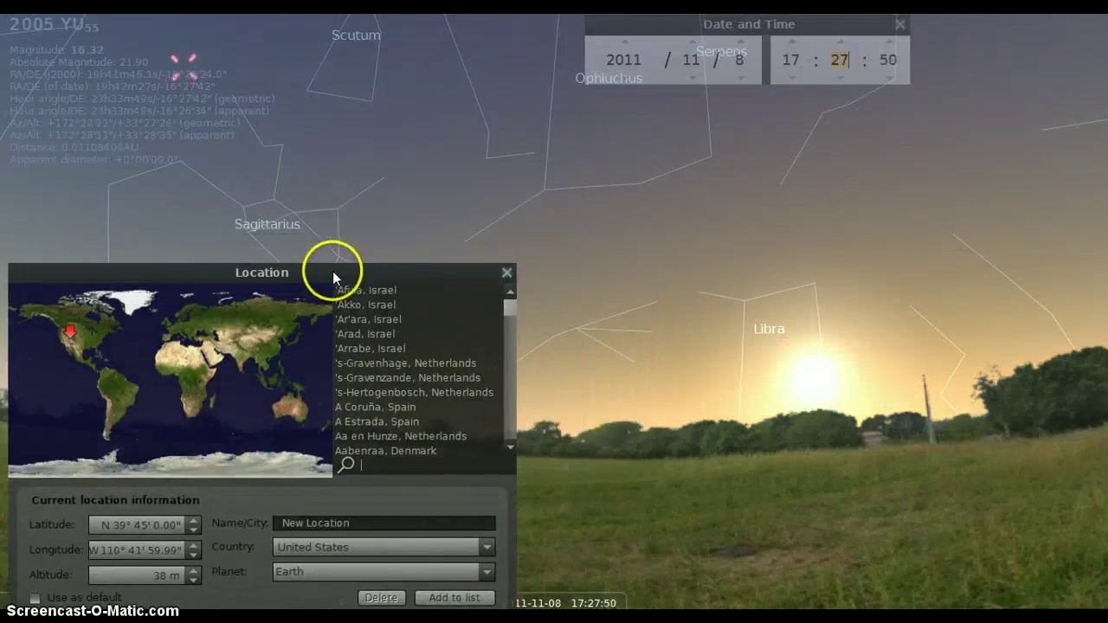
drag(336, 271, 684, 217)
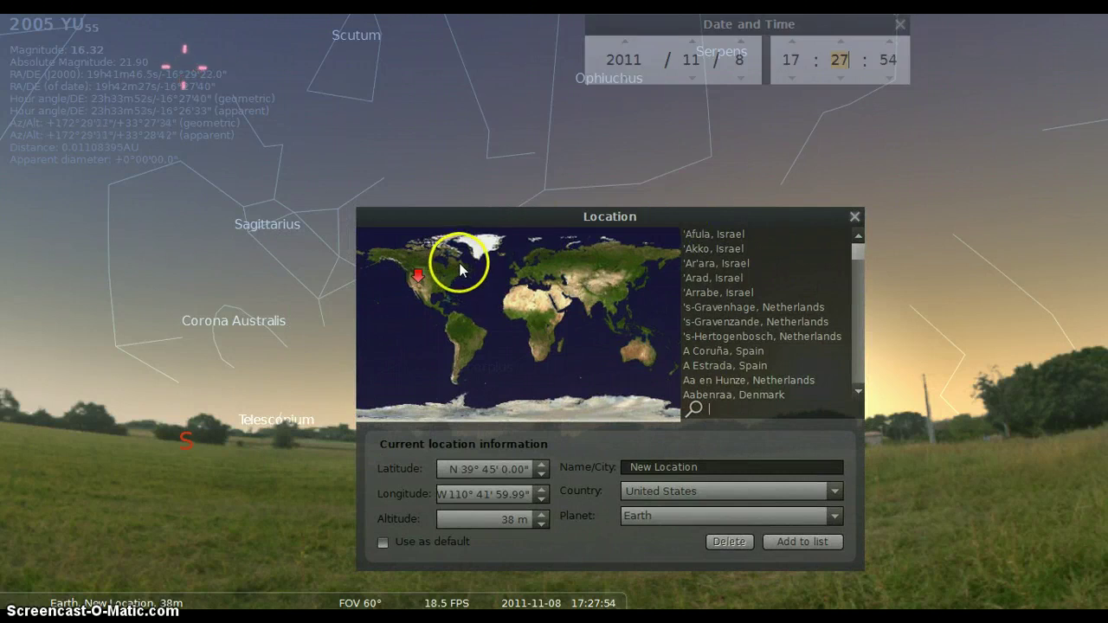
Move the observer further west to N 39° 0' / W 120° 35' 59.99" and pan the sky
click(419, 280)
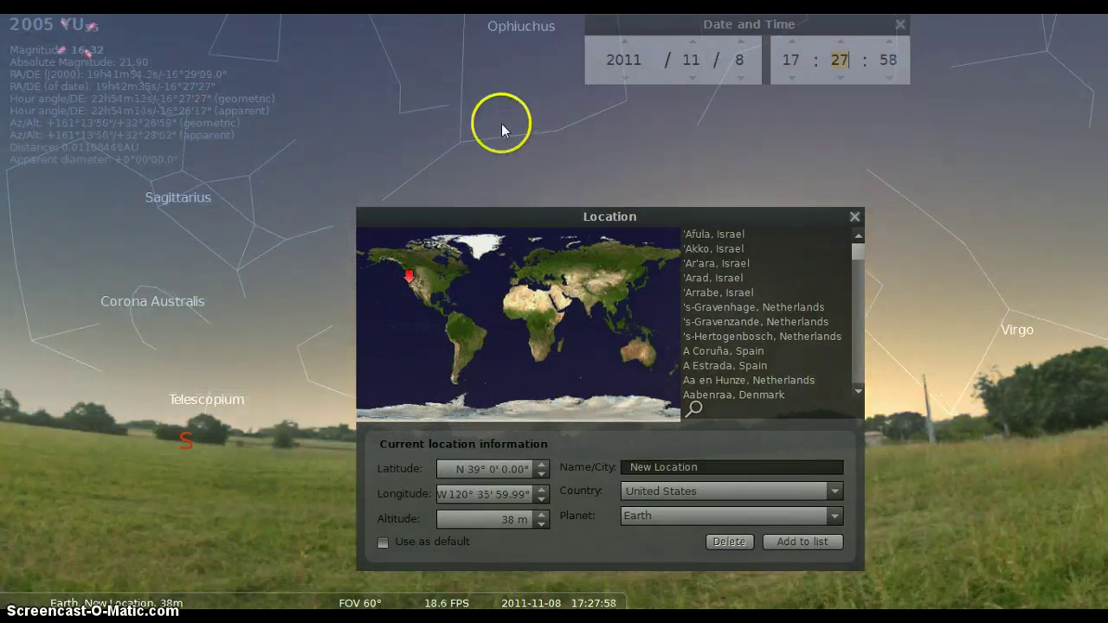
drag(494, 123, 677, 128)
drag(653, 218, 162, 284)
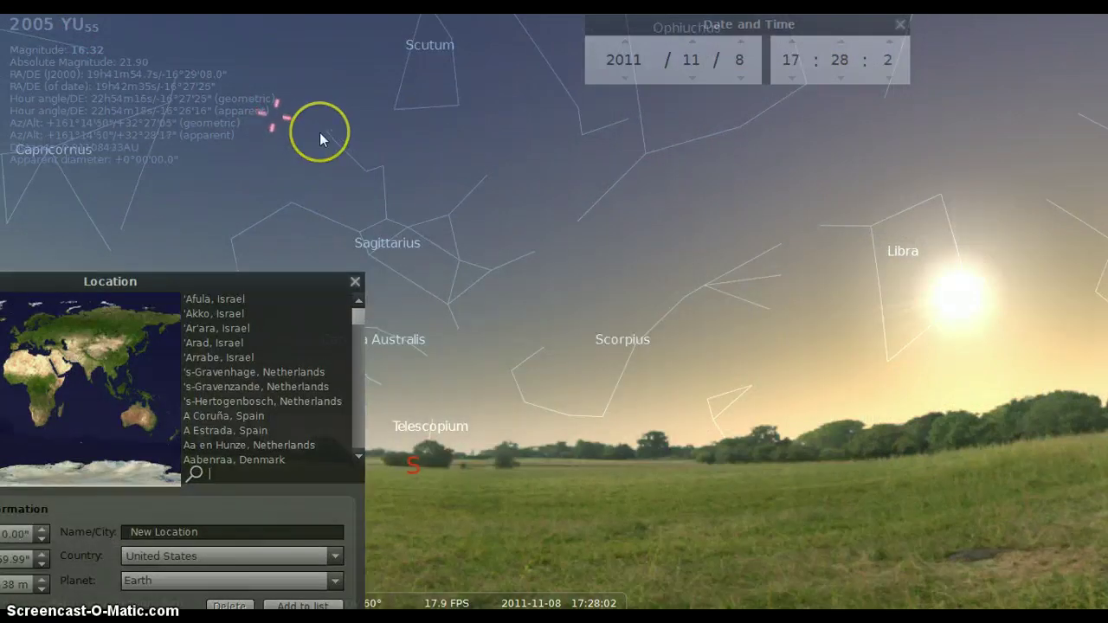
drag(909, 252, 803, 199)
click(174, 267)
Set the observer location to the US east coast on the map
drag(174, 267, 509, 174)
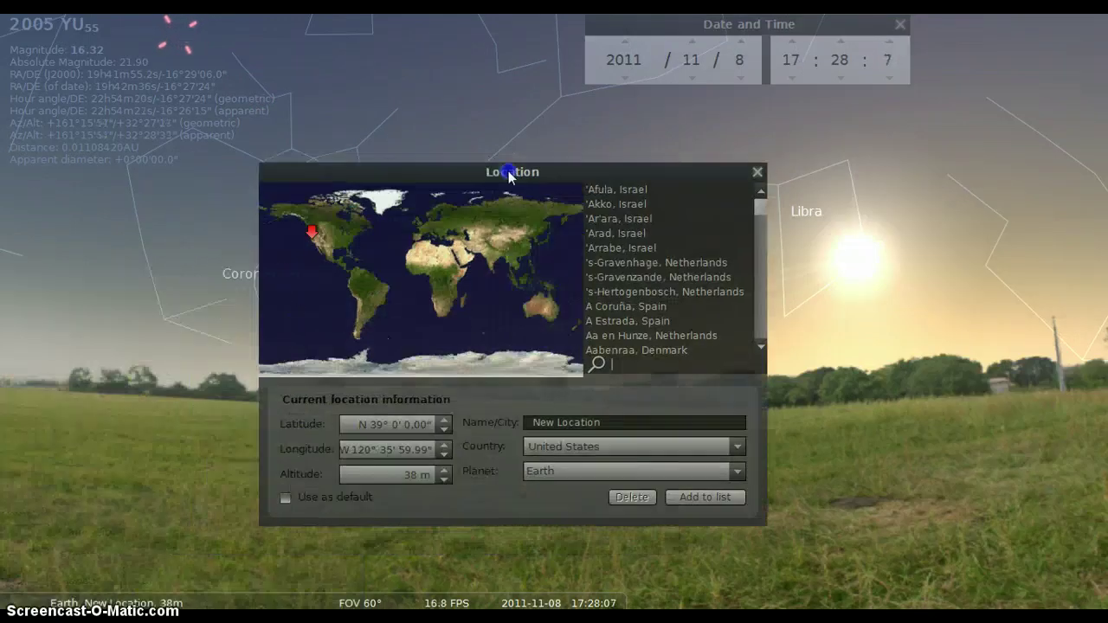
click(349, 238)
click(354, 232)
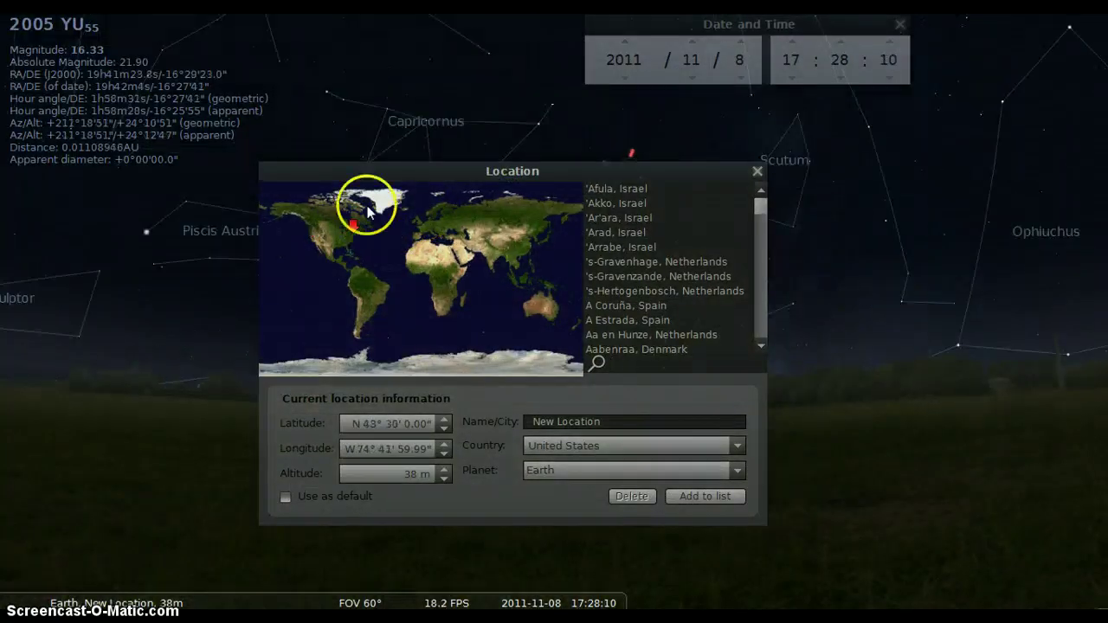
drag(420, 171, 291, 230)
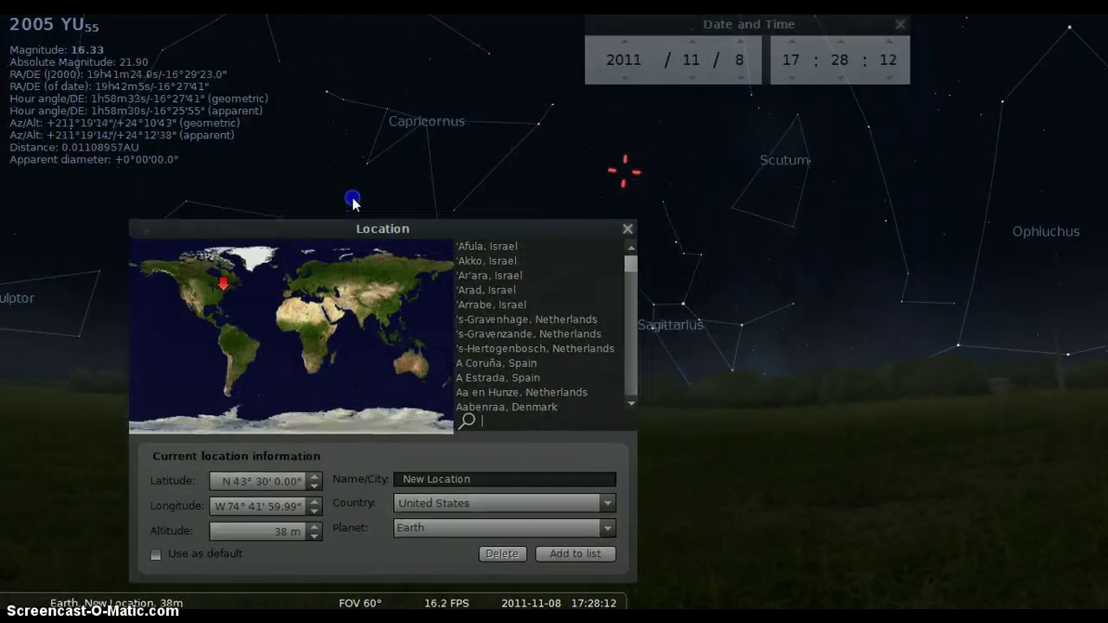
Move the observer via Florida to the eastern US at N 39° 0' / W 79° 11' 59.99"
click(216, 306)
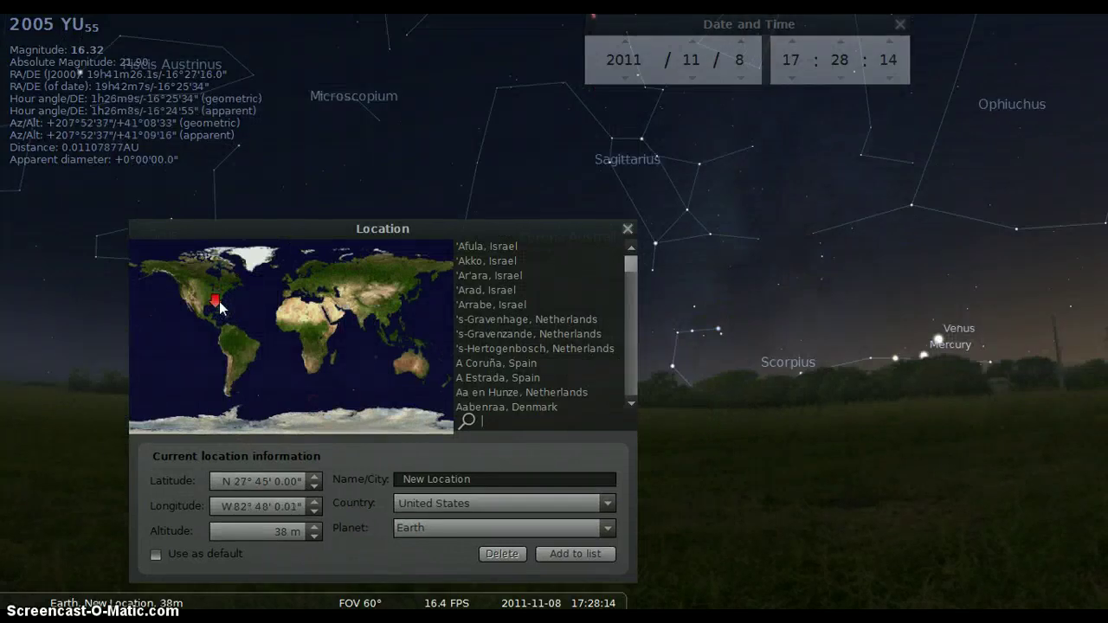
drag(522, 124, 556, 149)
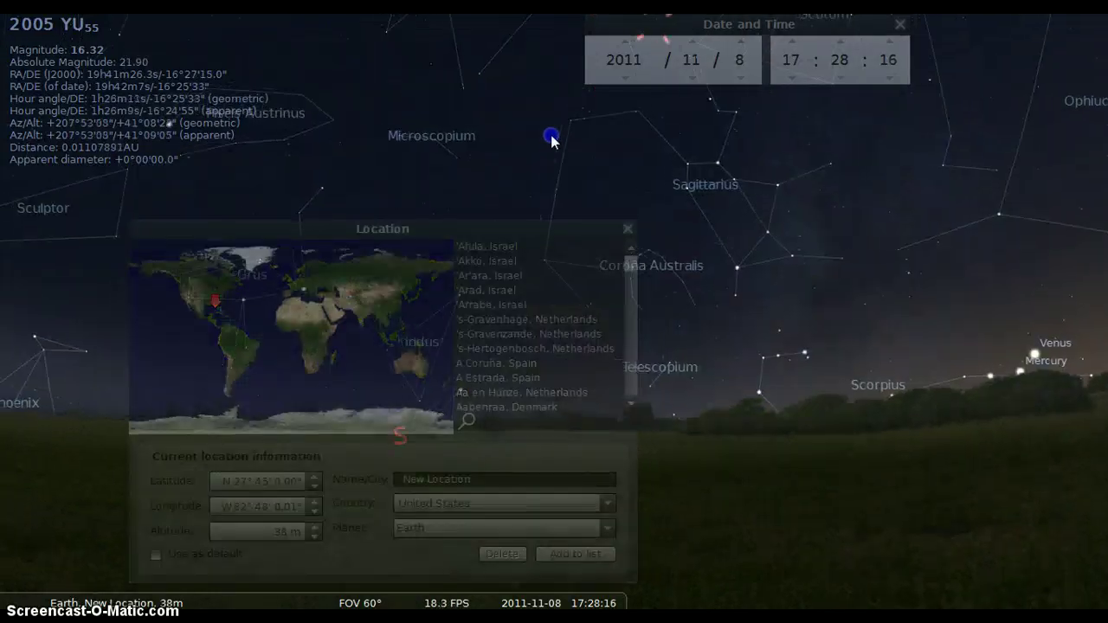
drag(347, 232, 336, 195)
click(206, 262)
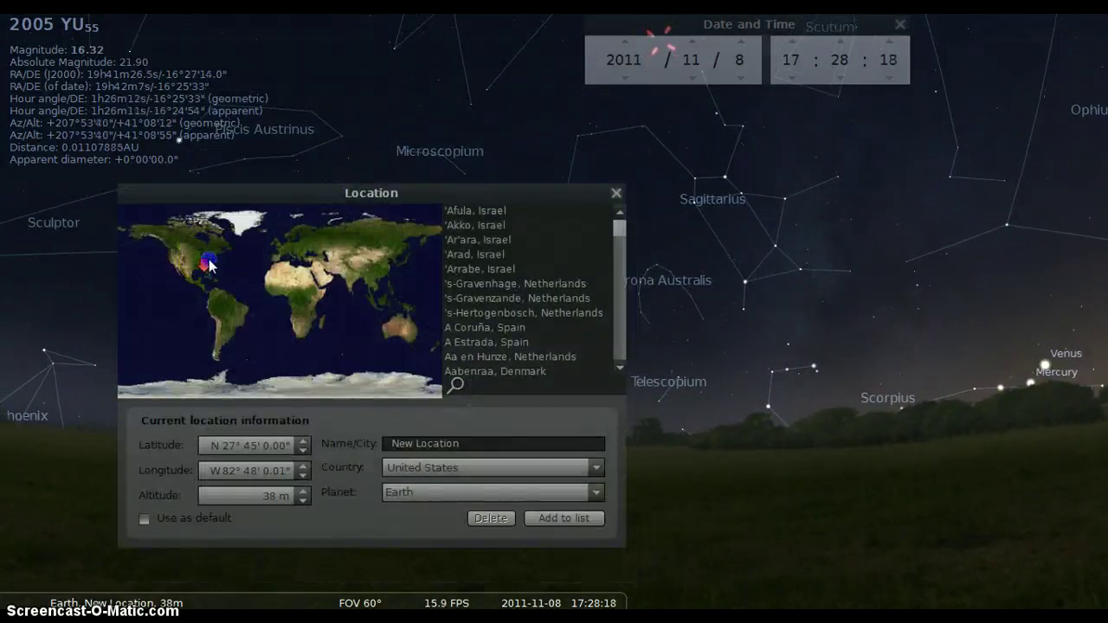
click(210, 250)
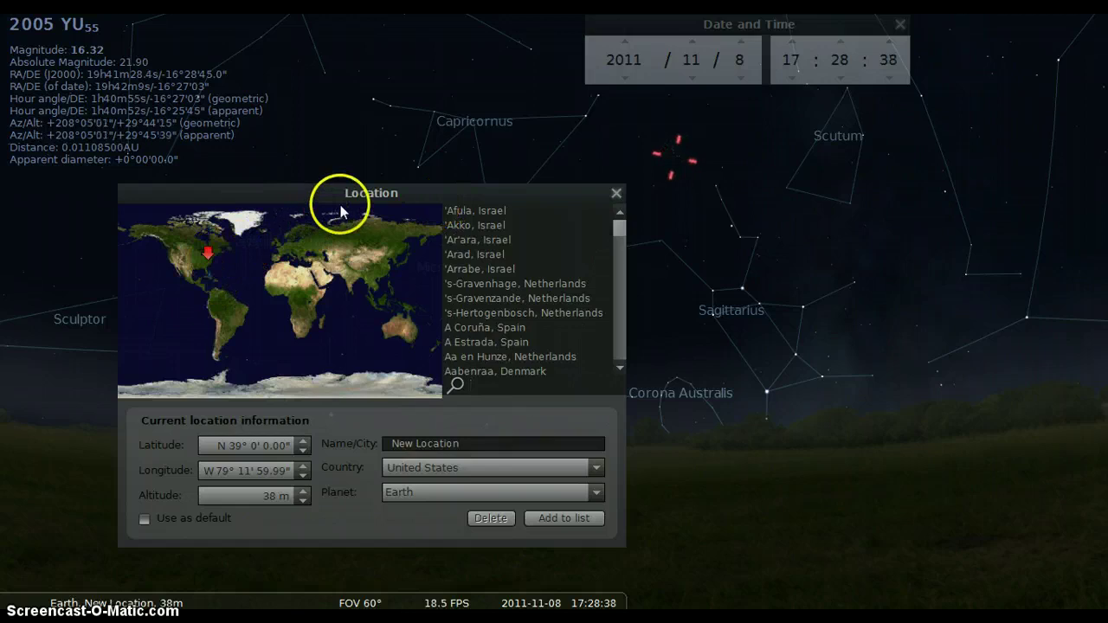
Move the Location window fully into view, set the clock back one minute, and pan toward Ophiuchus
drag(361, 198, 256, 165)
drag(833, 269, 767, 292)
drag(465, 160, 305, 132)
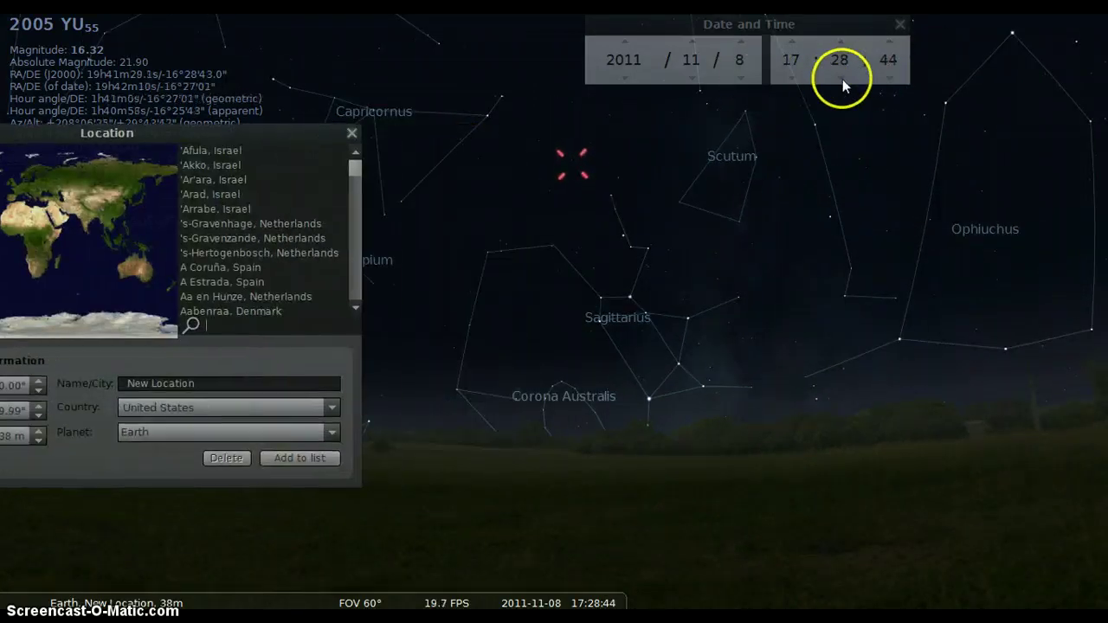
click(842, 79)
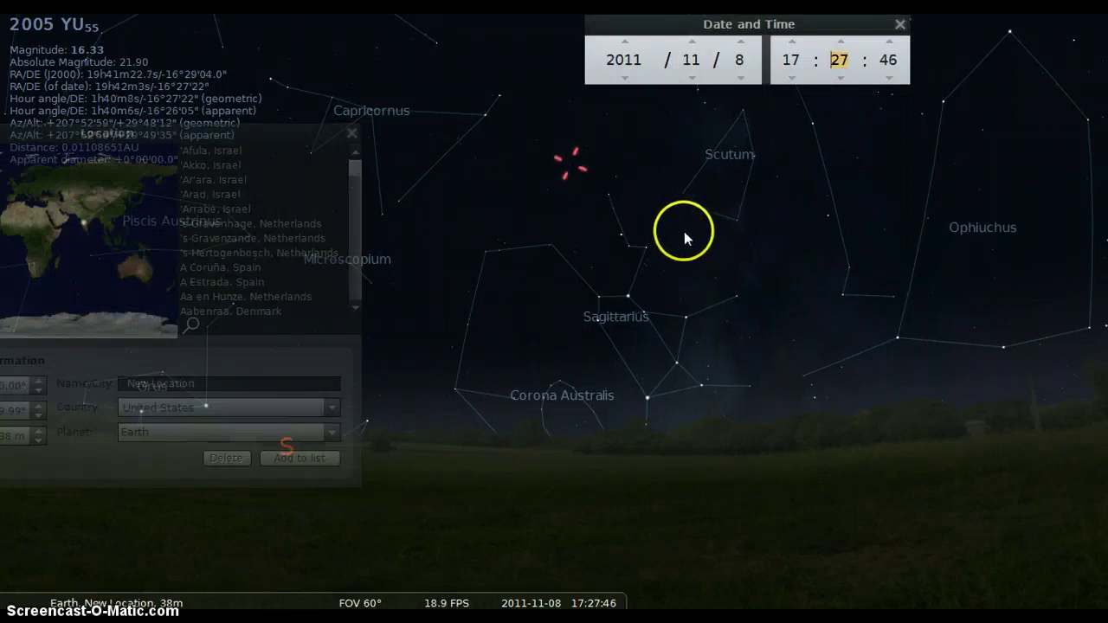
mouse_move(727, 231)
mouse_down()
mouse_move(494, 203)
mouse_move(694, 242)
mouse_move(799, 371)
mouse_move(831, 306)
mouse_move(819, 275)
mouse_up()
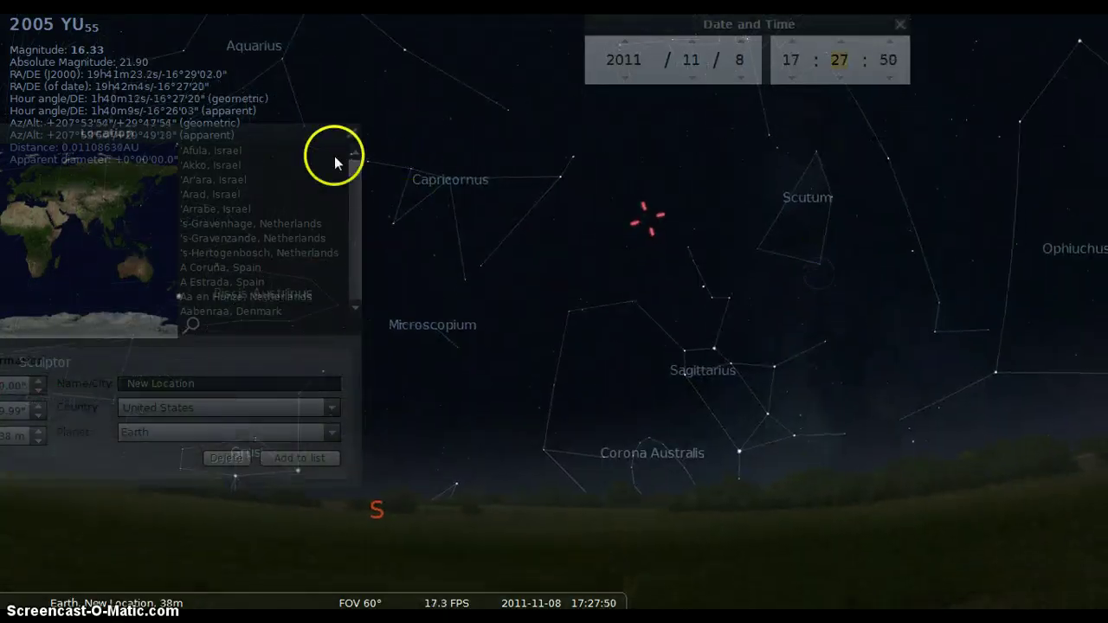
drag(290, 133, 494, 145)
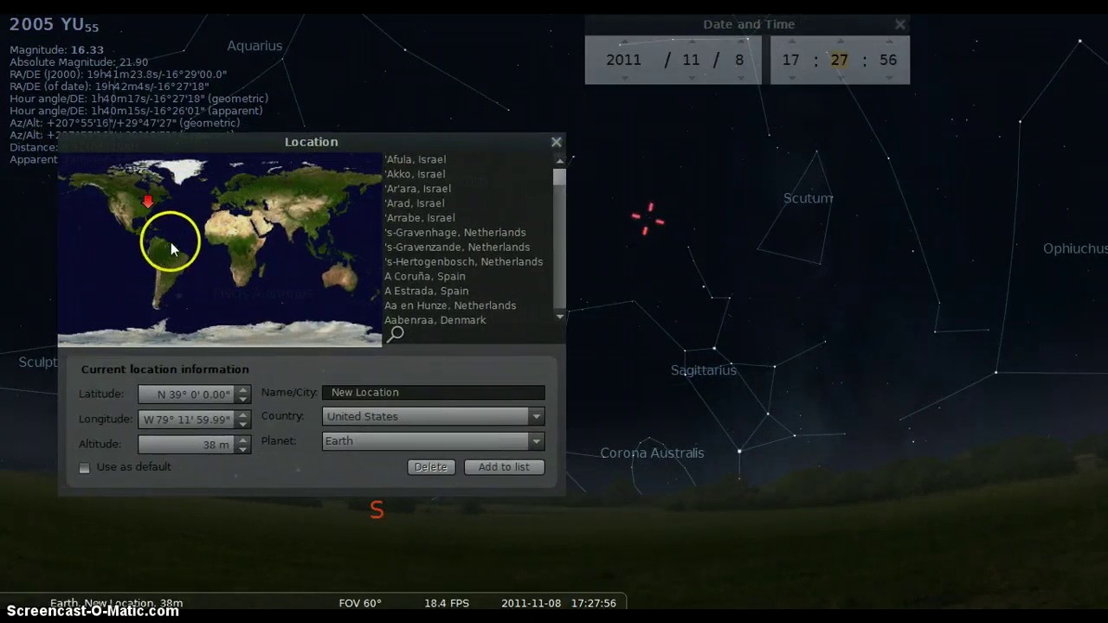
Place the observer in Western Europe and shift the Location window aside
click(222, 203)
mouse_move(309, 144)
mouse_down()
mouse_move(767, 213)
mouse_move(736, 202)
mouse_move(670, 138)
mouse_move(945, 159)
mouse_up()
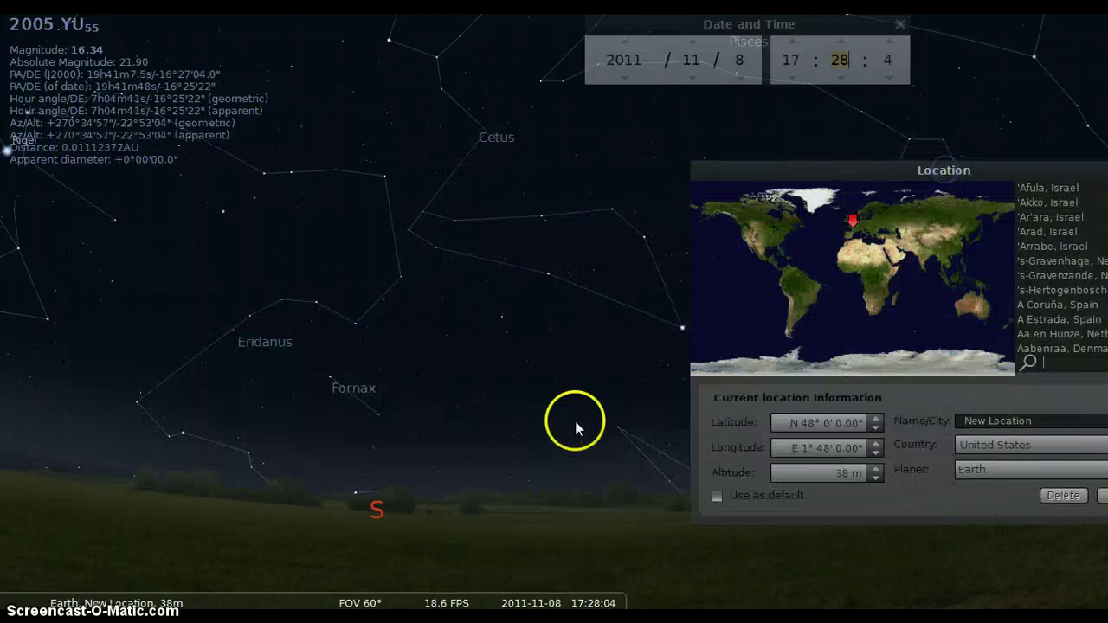
drag(578, 424, 323, 350)
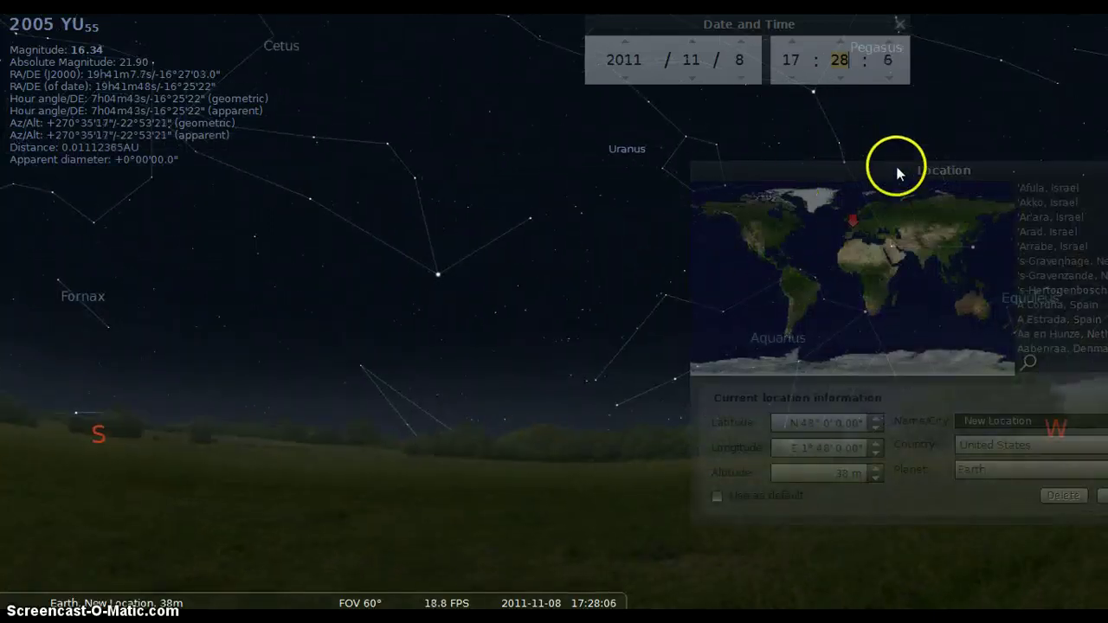
drag(895, 168, 782, 158)
Try several North American spots, settling on the northeastern US at N 48° 0' / W 74° 41' 59.99"
drag(723, 207, 676, 204)
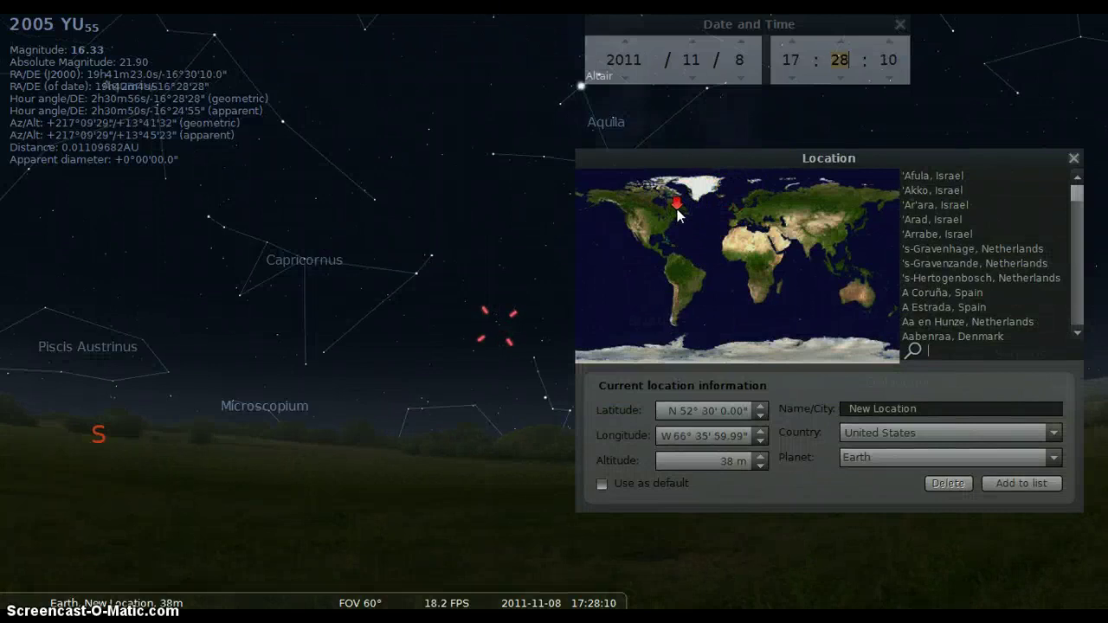
click(677, 212)
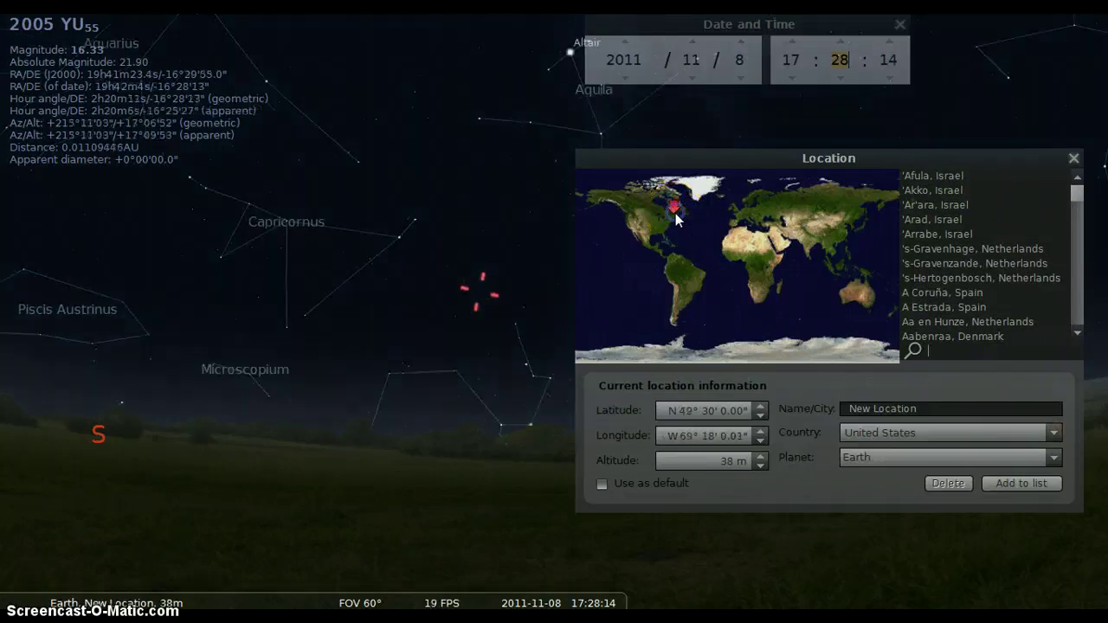
click(669, 216)
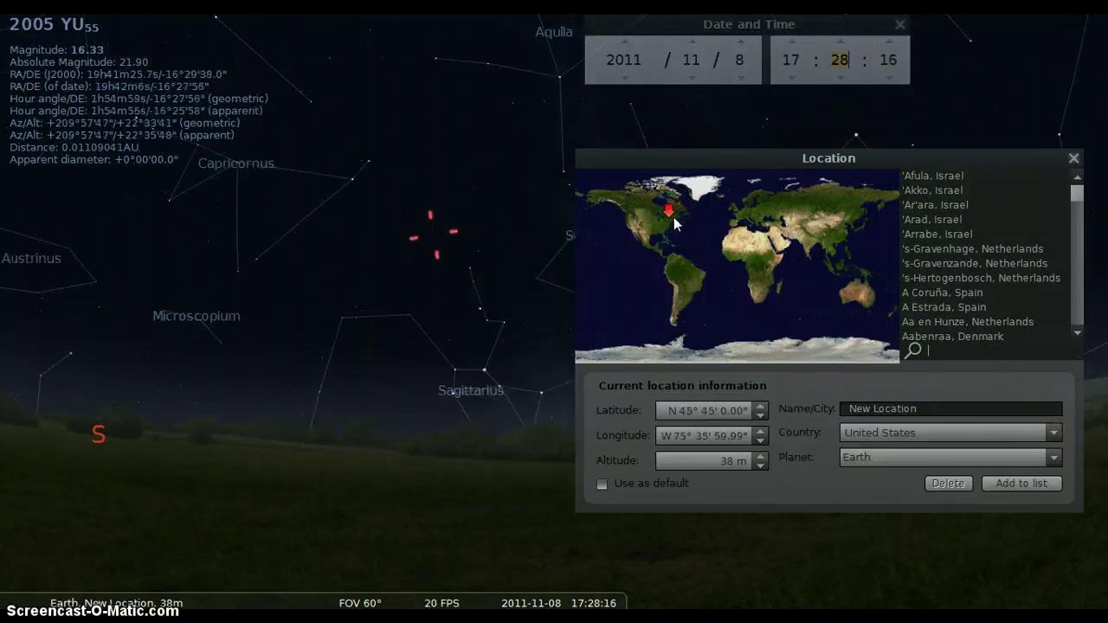
click(675, 213)
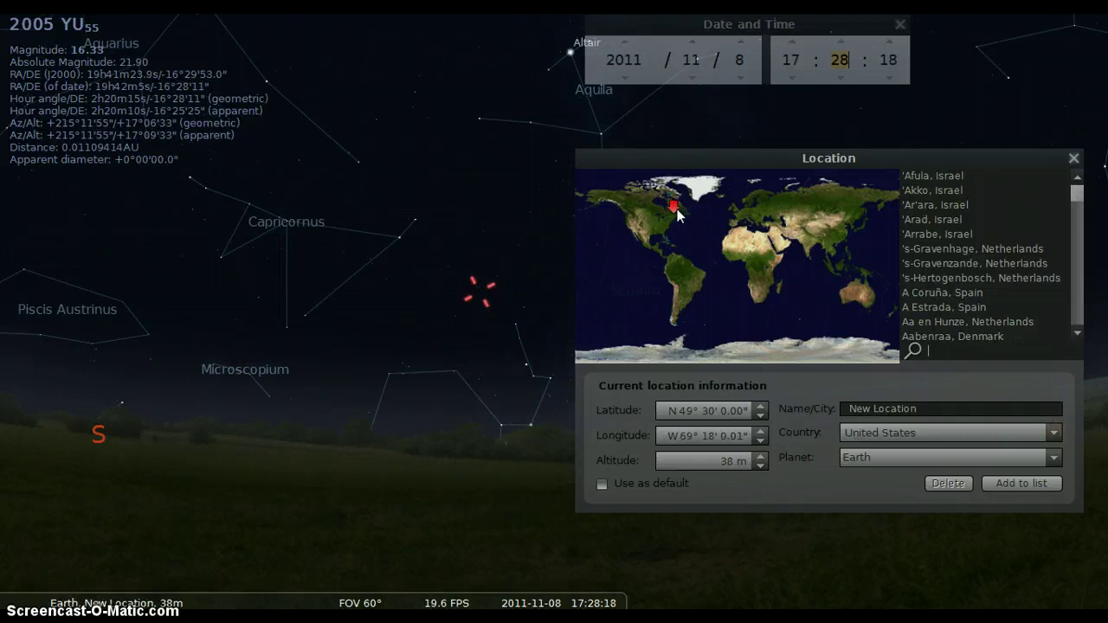
click(681, 205)
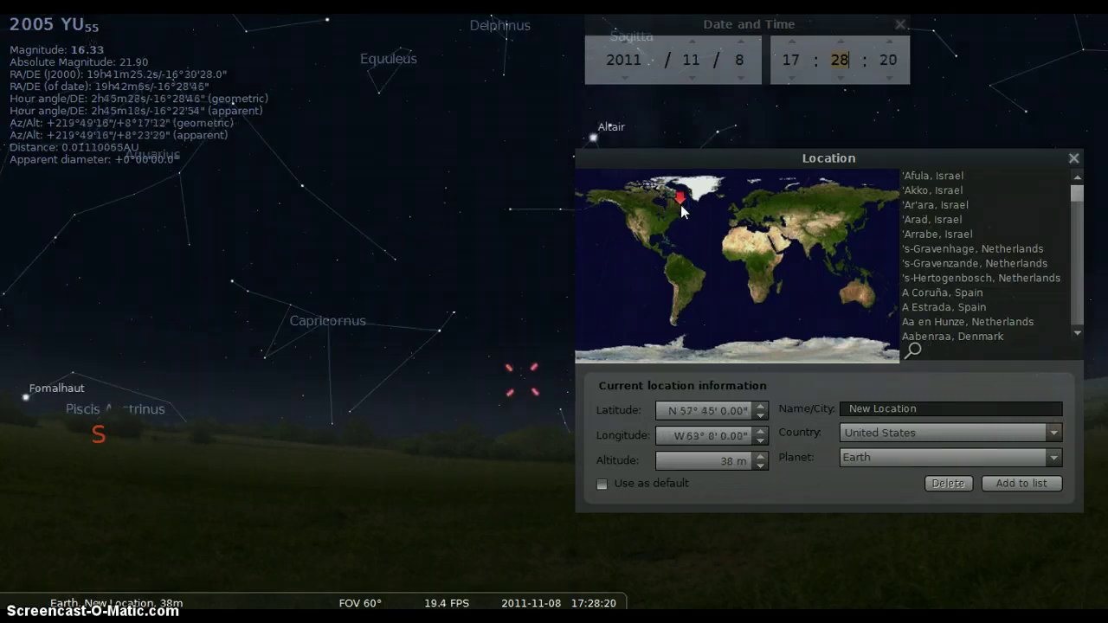
click(671, 210)
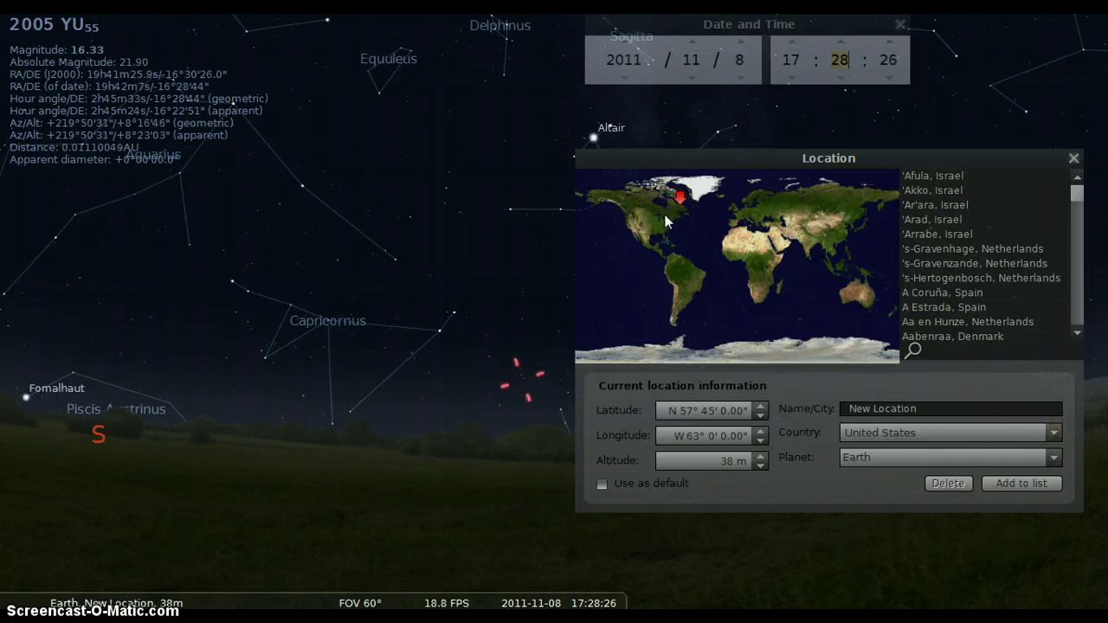
click(668, 219)
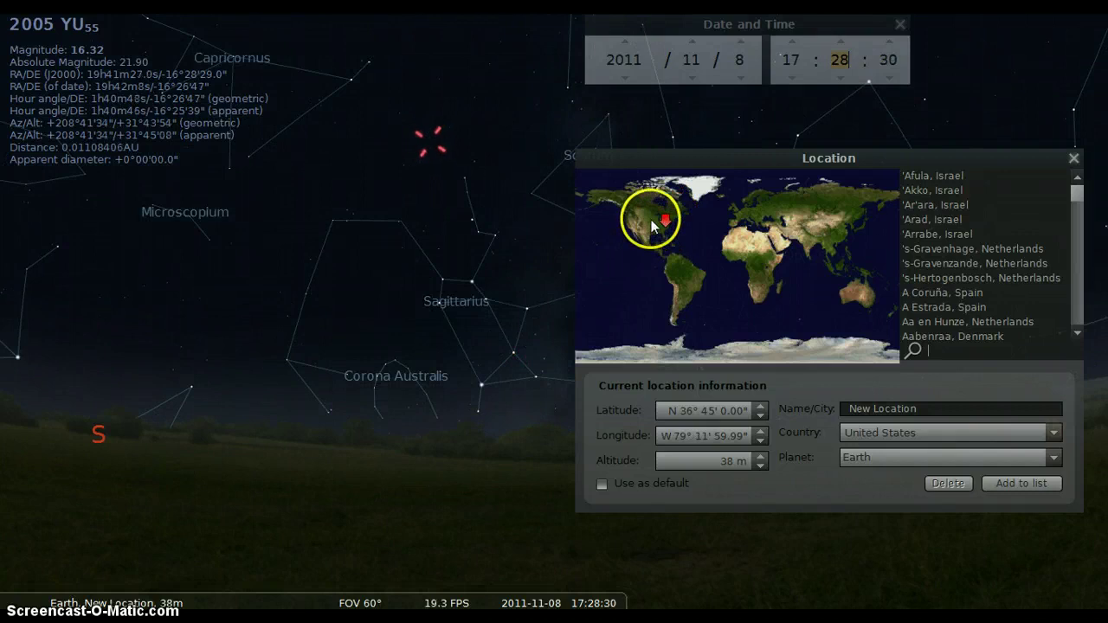
click(650, 220)
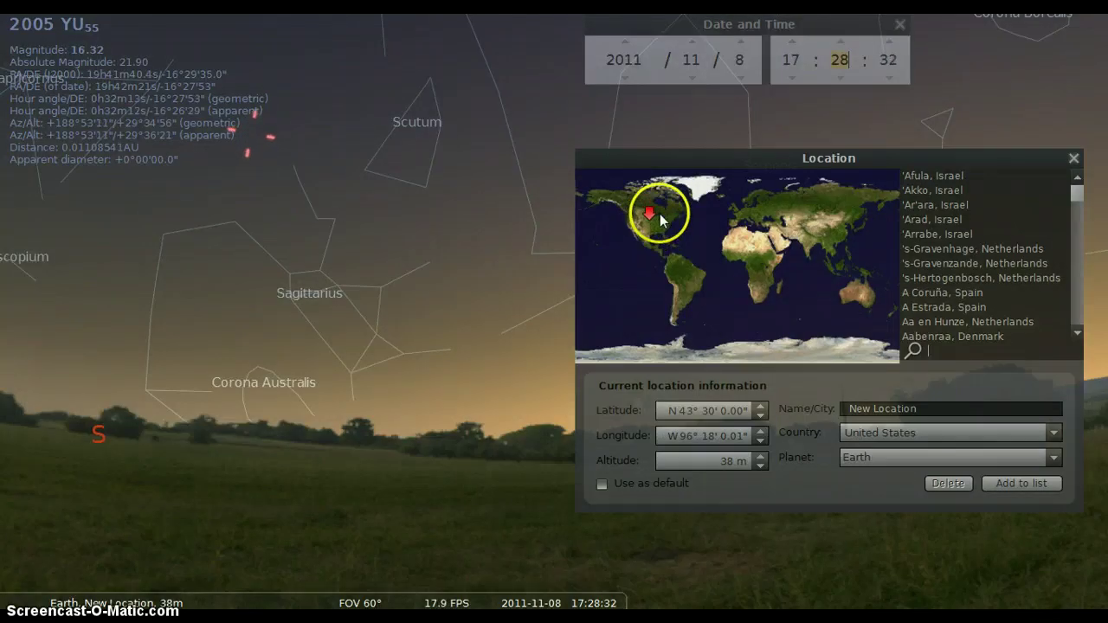
click(668, 215)
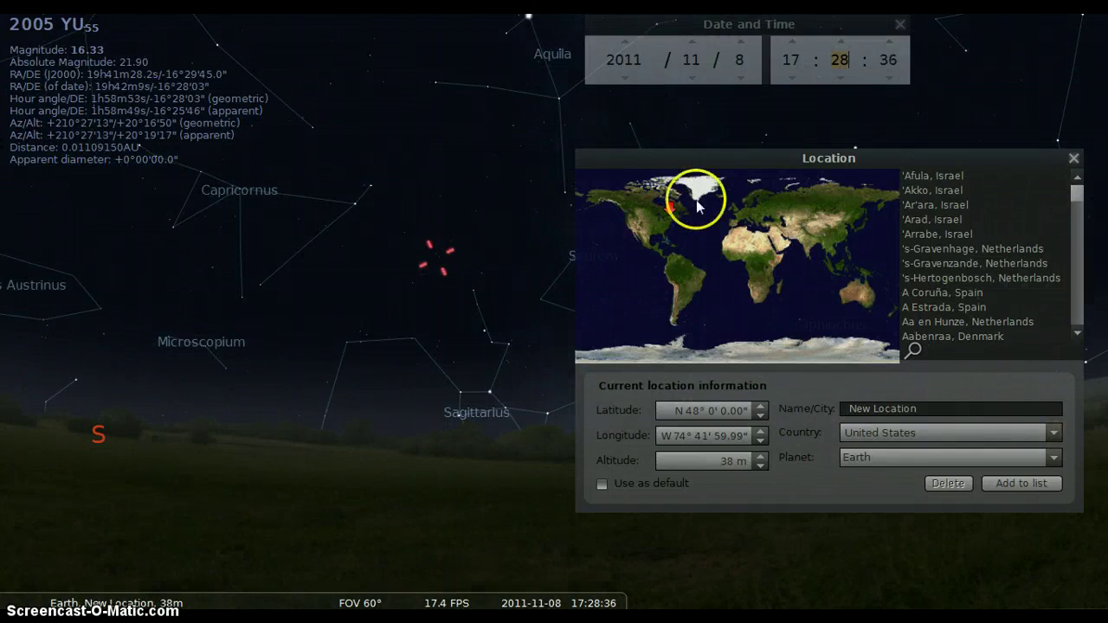
drag(747, 162, 457, 157)
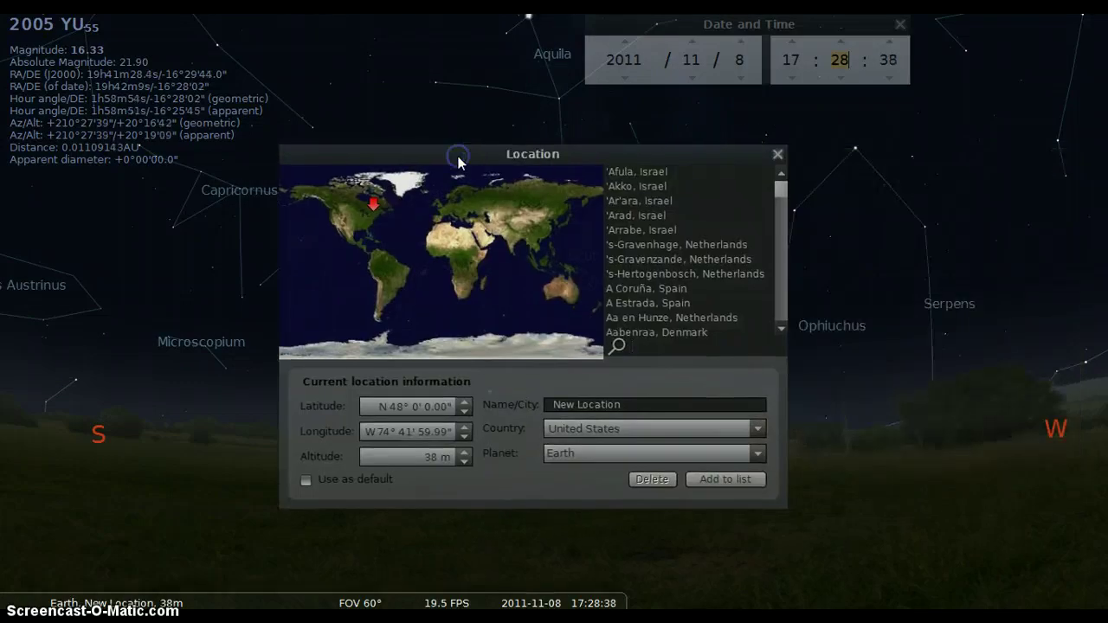
Park the Location window bottom-right, center Ophiuchus in the sky, then bring the window back
click(378, 200)
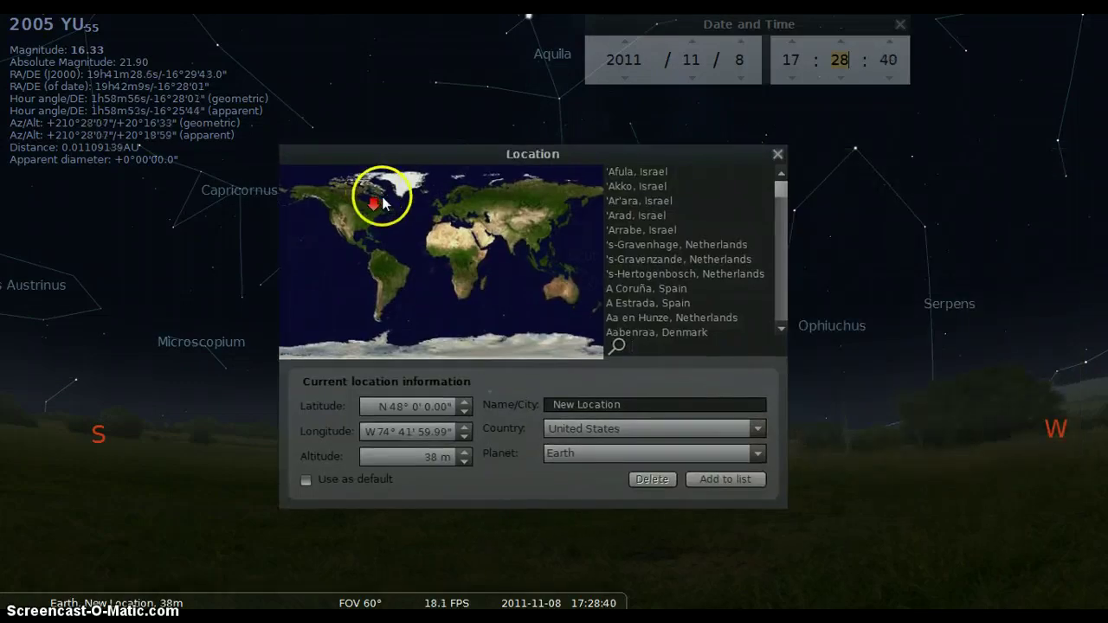
drag(782, 304, 1100, 554)
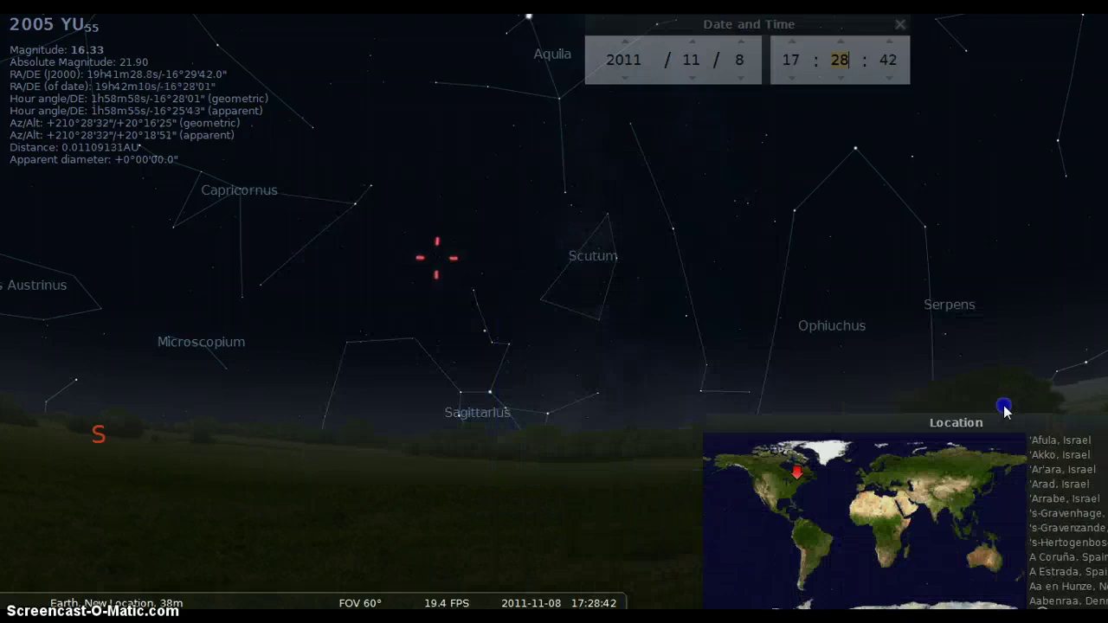
drag(736, 248, 502, 213)
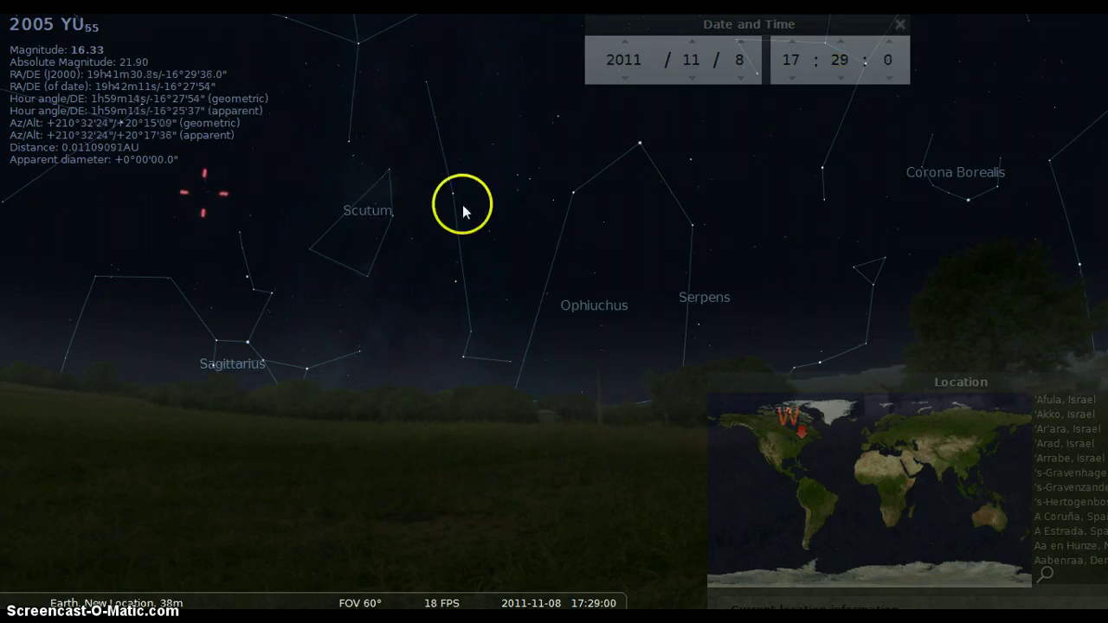
drag(796, 383, 410, 351)
click(415, 212)
drag(415, 212, 537, 186)
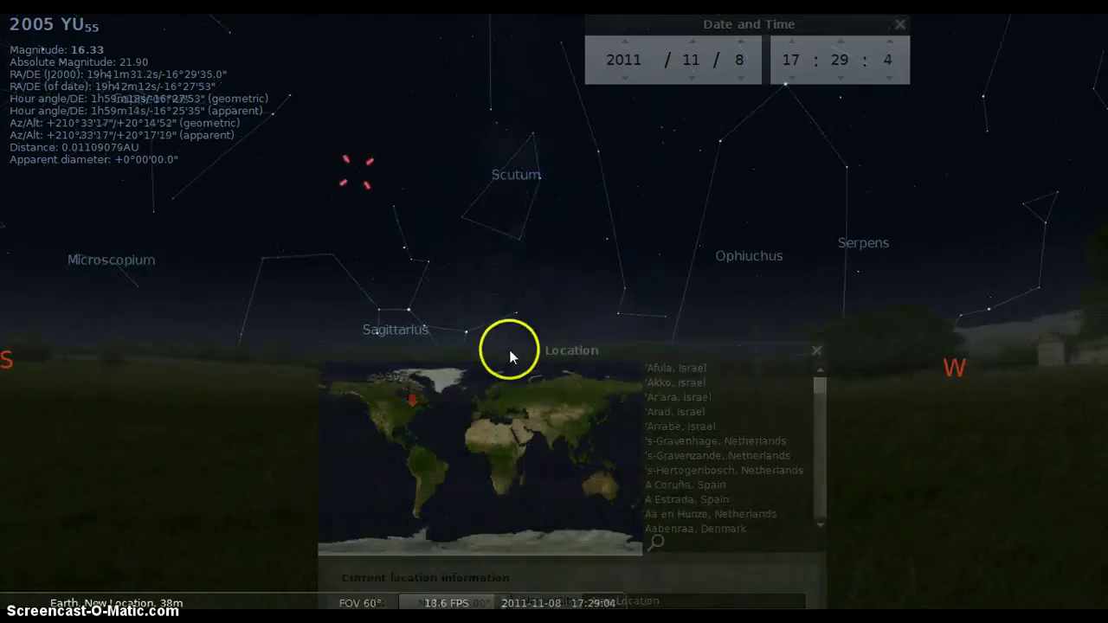
Drop the Location window to the bottom edge and frame 2005 YU55 above Sagittarius near Aquila
drag(544, 336, 588, 294)
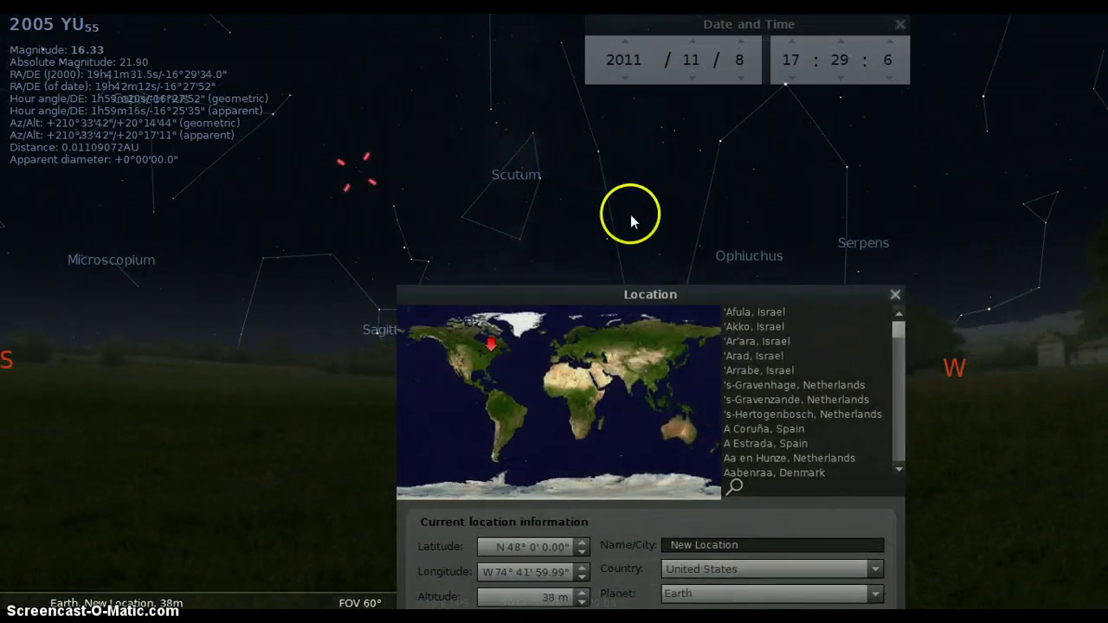
drag(610, 215, 704, 234)
drag(589, 290, 440, 502)
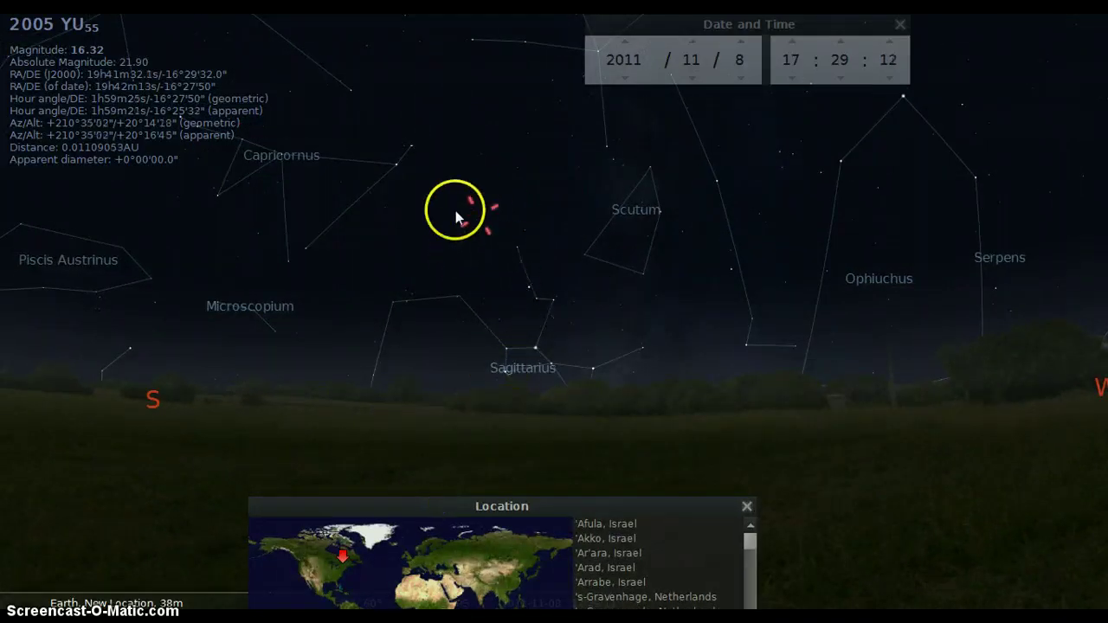
mouse_move(434, 239)
mouse_down()
mouse_move(460, 200)
mouse_move(470, 216)
mouse_up()
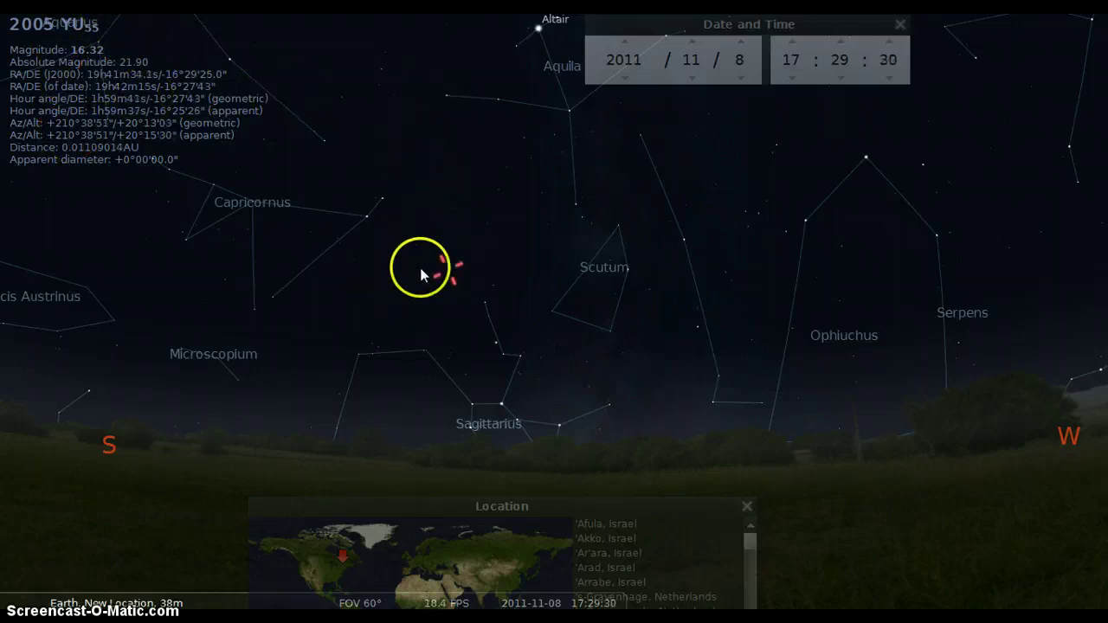
drag(424, 253, 435, 181)
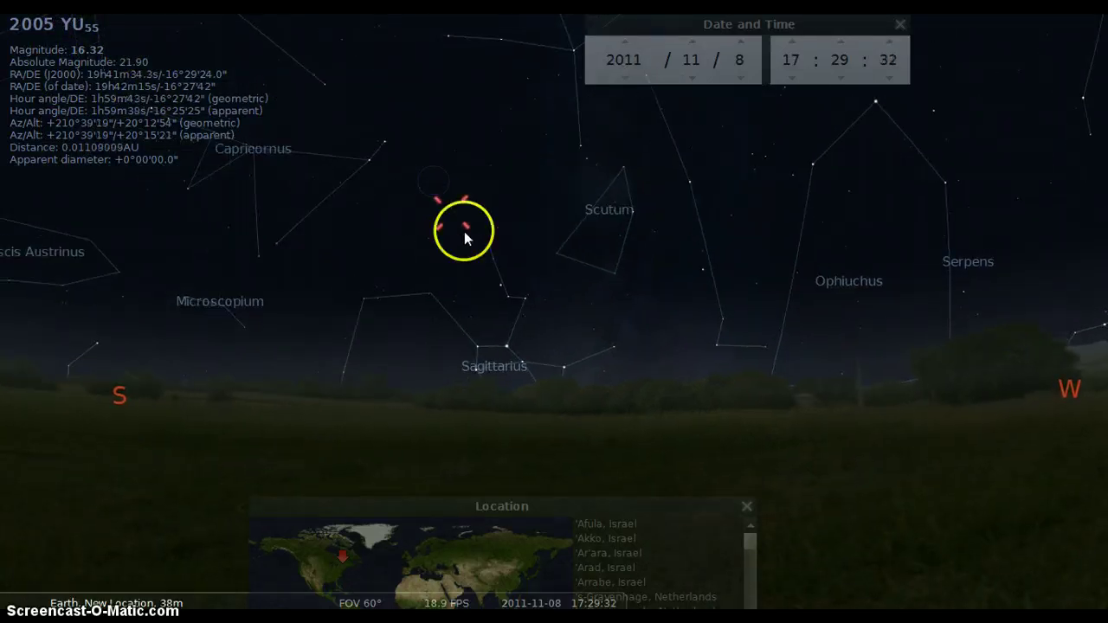
drag(526, 262, 465, 264)
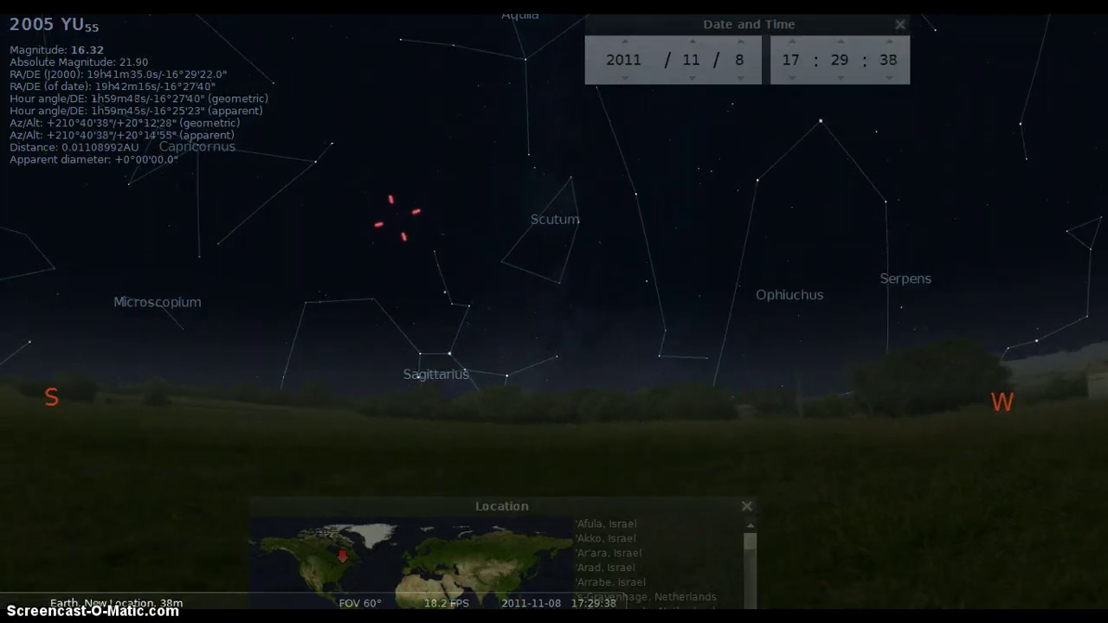